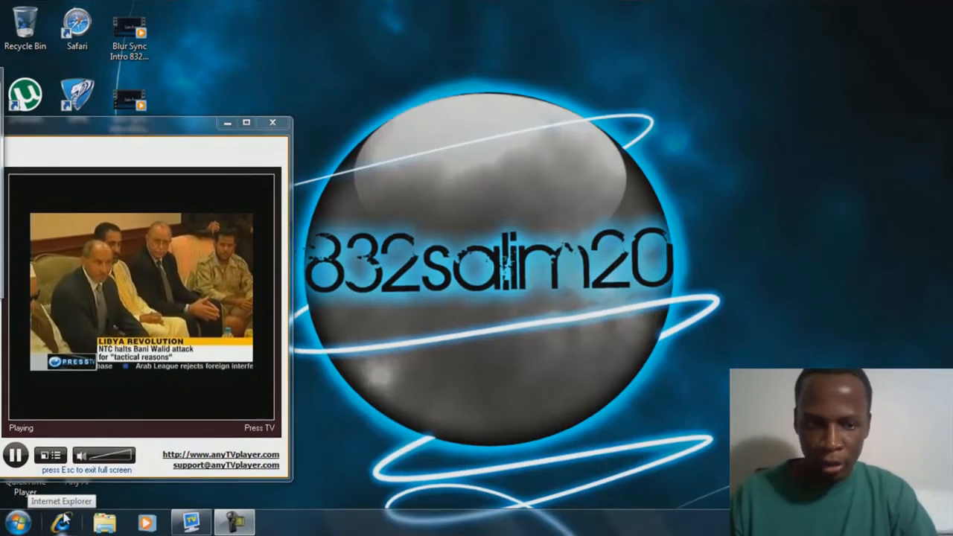
click(18, 522)
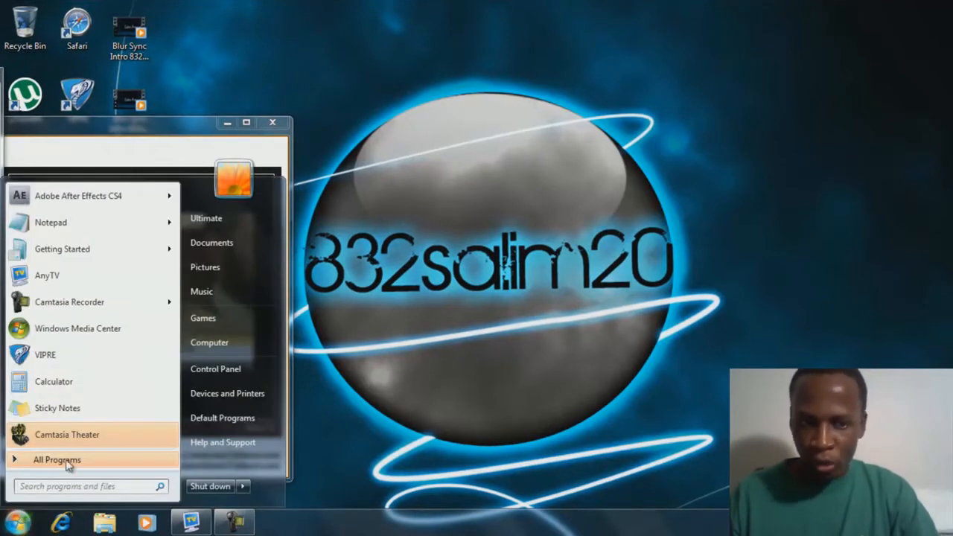
click(45, 222)
right_click(151, 209)
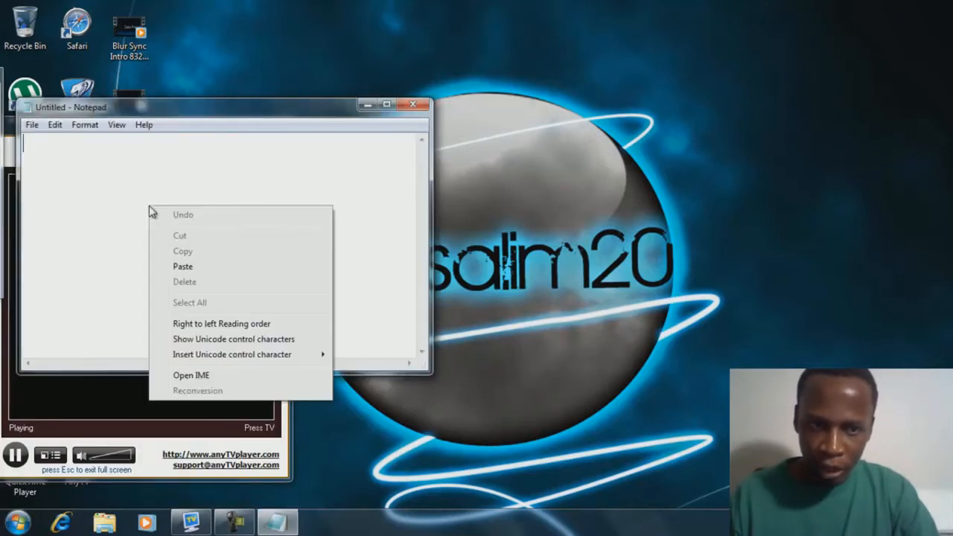
click(183, 268)
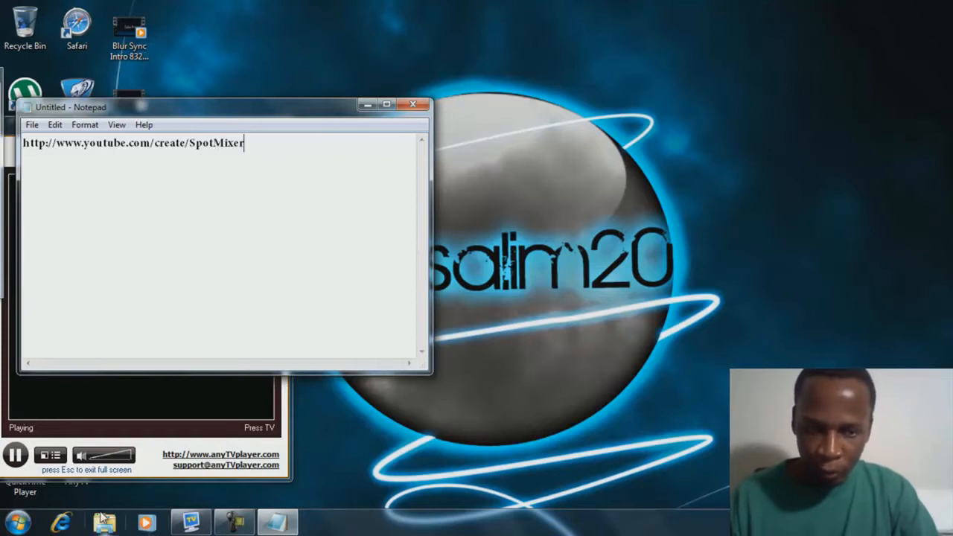
click(63, 522)
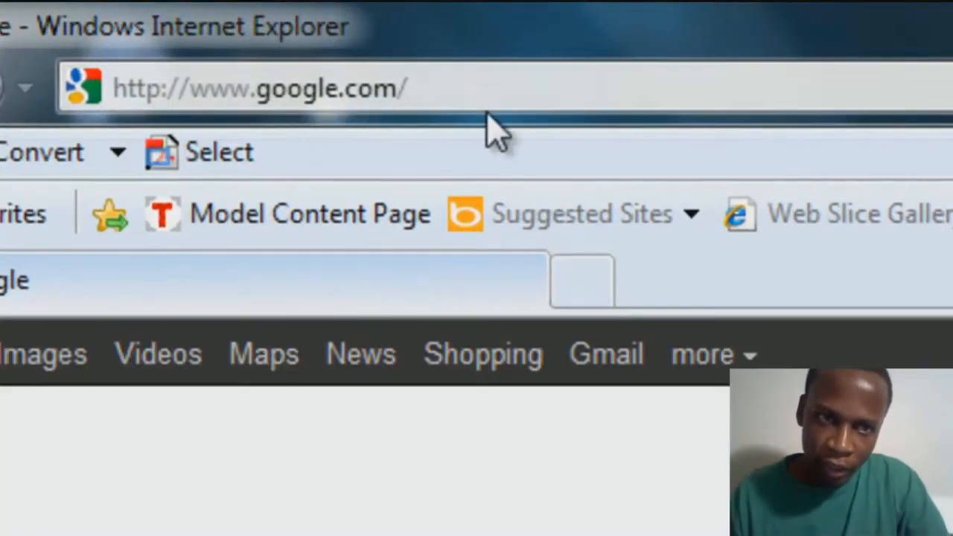
right_click(340, 102)
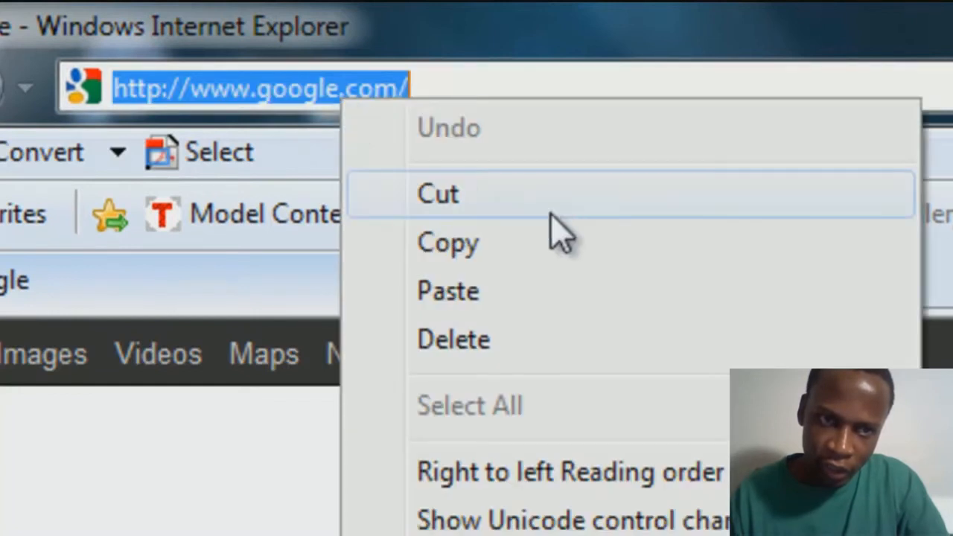
click(474, 302)
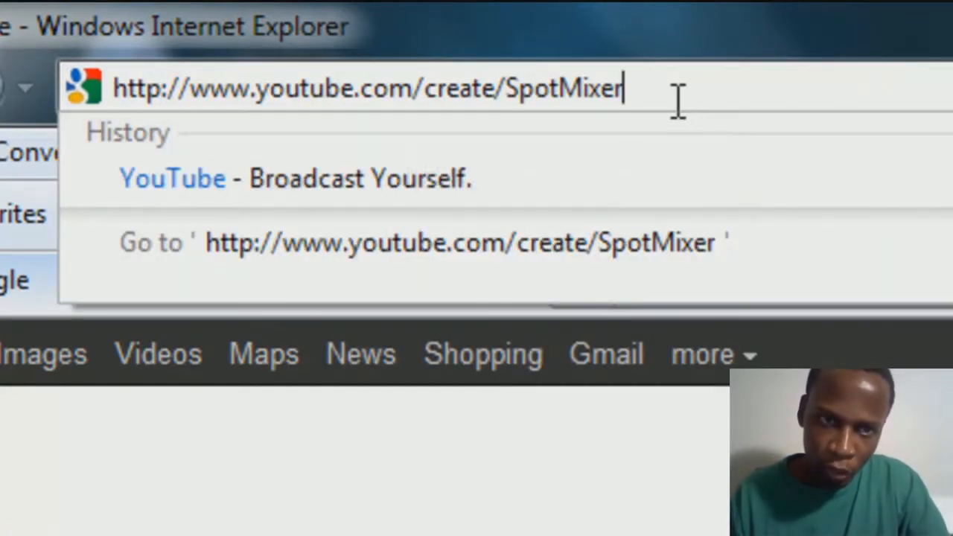
drag(664, 95, 112, 88)
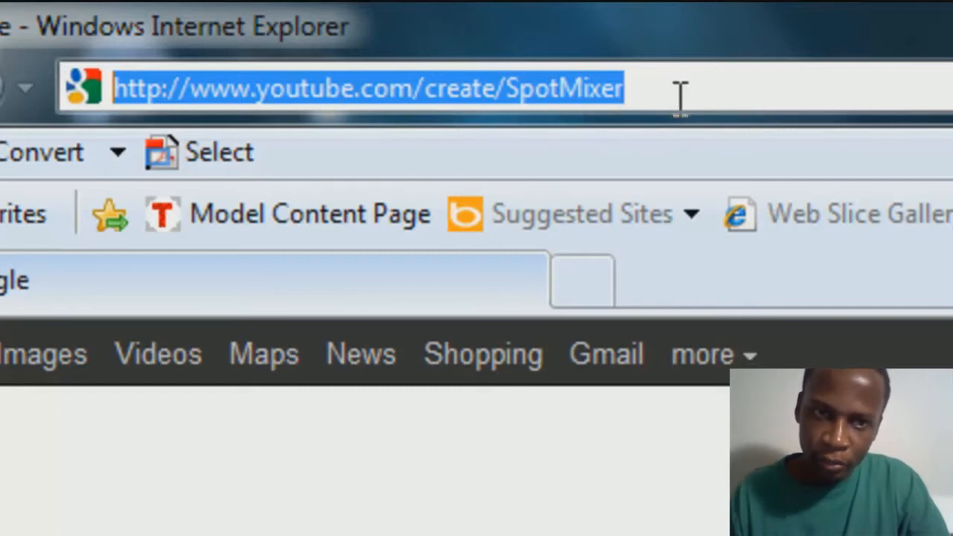
drag(671, 96, 131, 108)
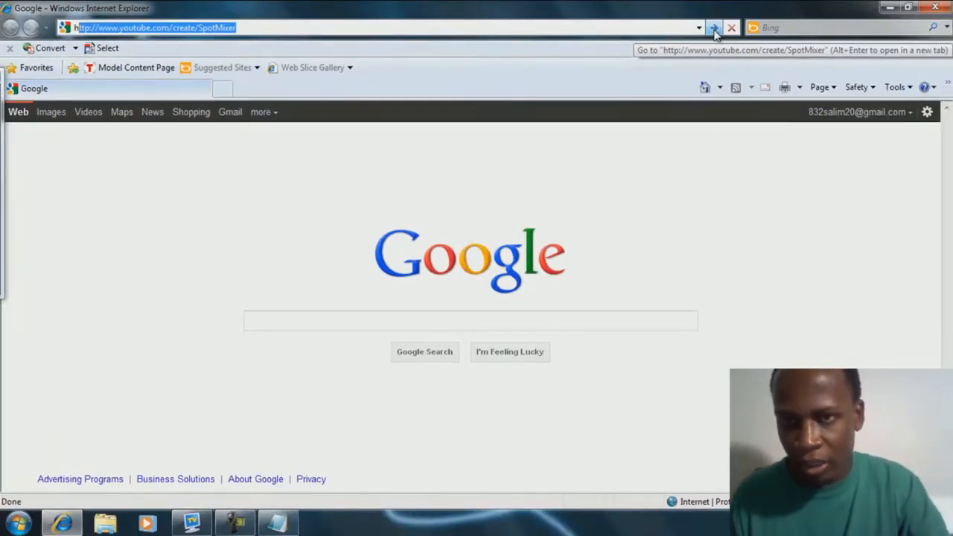
click(713, 30)
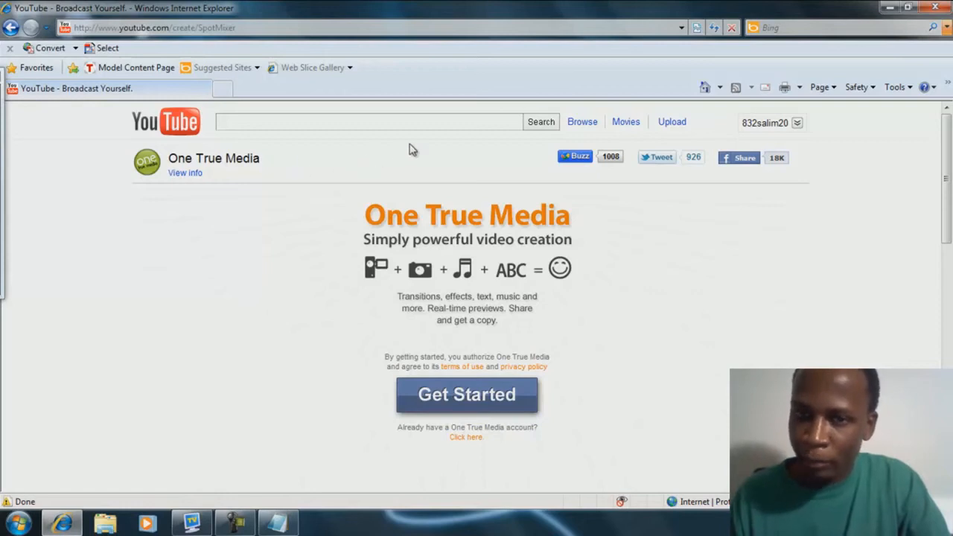
Look over the One True Media page and try to get started with the video creator.
scroll(312, 141, down, 3)
scroll(311, 144, up, 3)
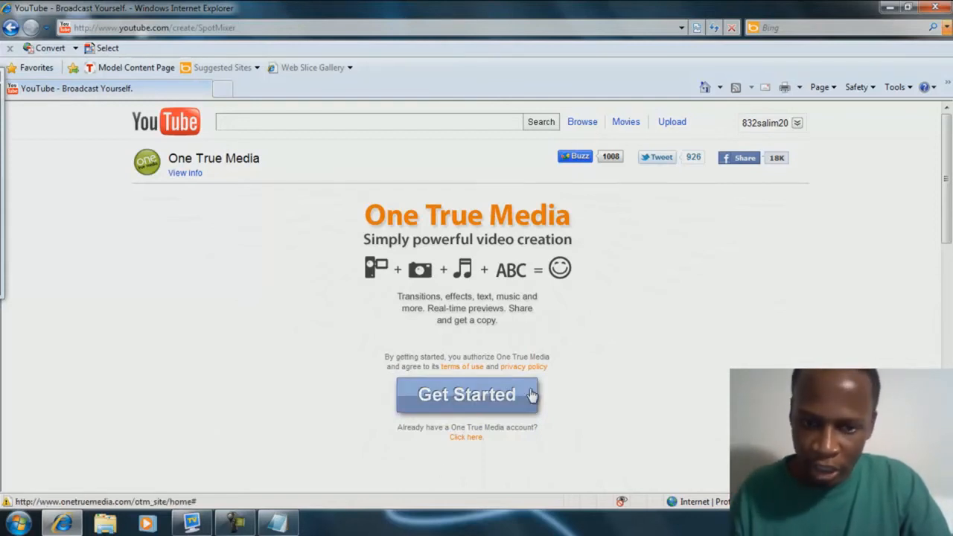
scroll(484, 365, down, 1)
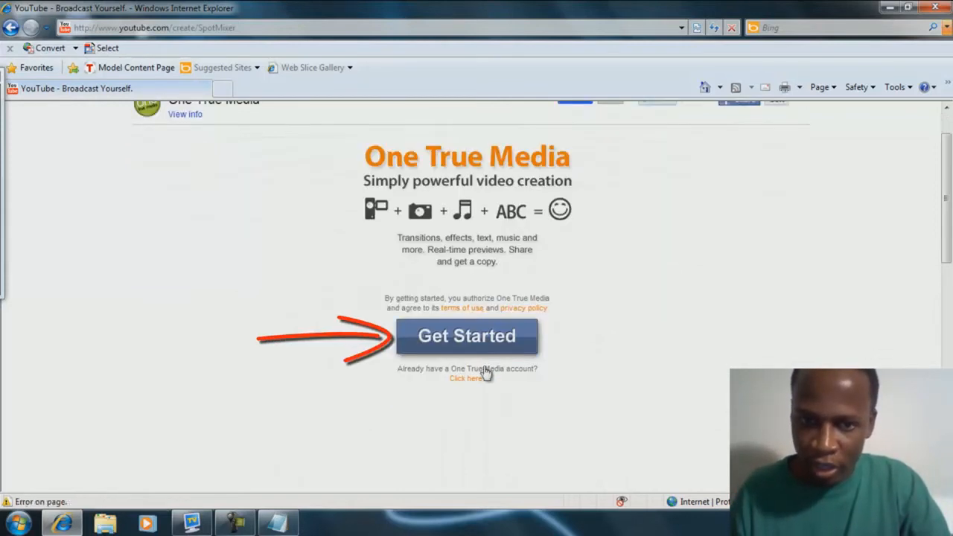
click(473, 342)
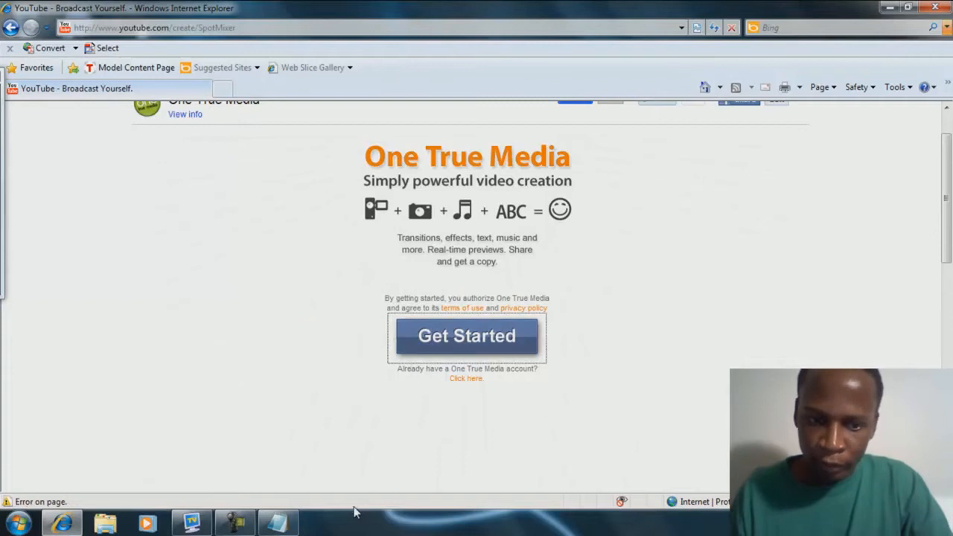
Switch to Notepad to highlight the whole SpotMixer link, and return to the One True Media page in Internet Explorer.
click(276, 523)
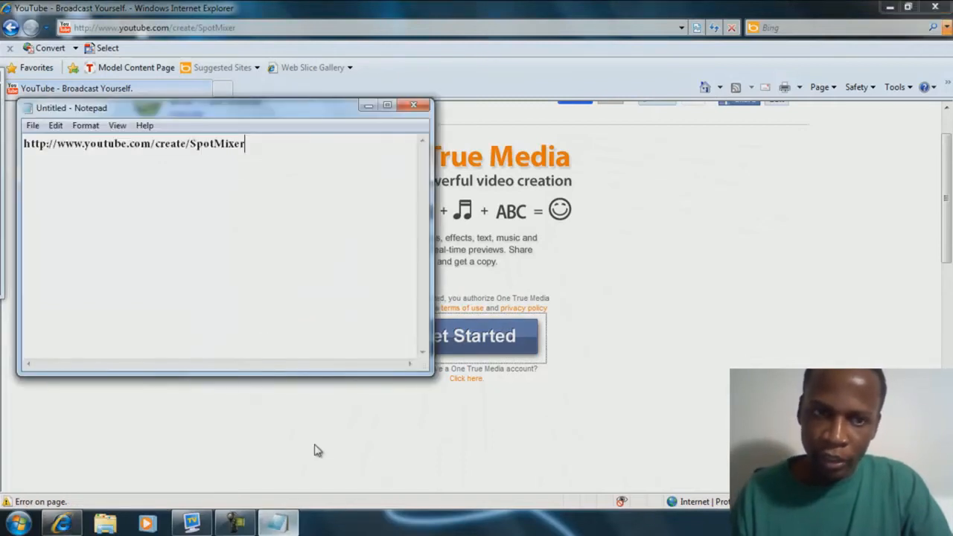
drag(273, 150, 26, 150)
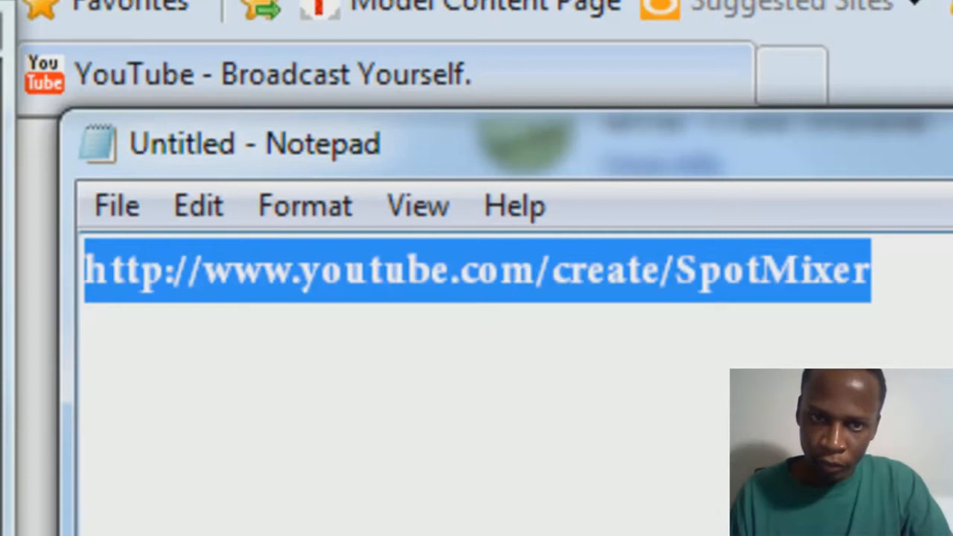
key(alt+Tab)
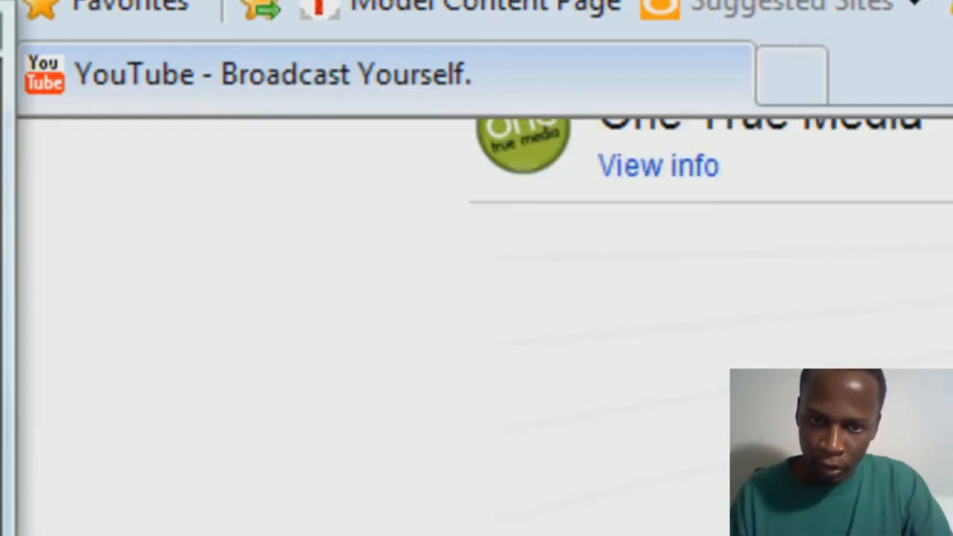
Get started with One True Media, authorizing the sign-in, and create a new video from the projects page.
click(467, 344)
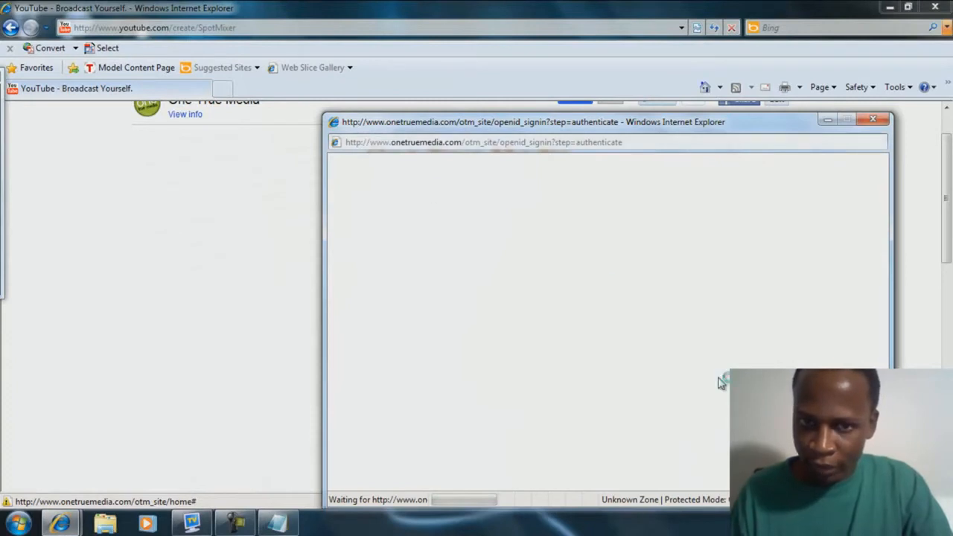
drag(618, 128, 410, 90)
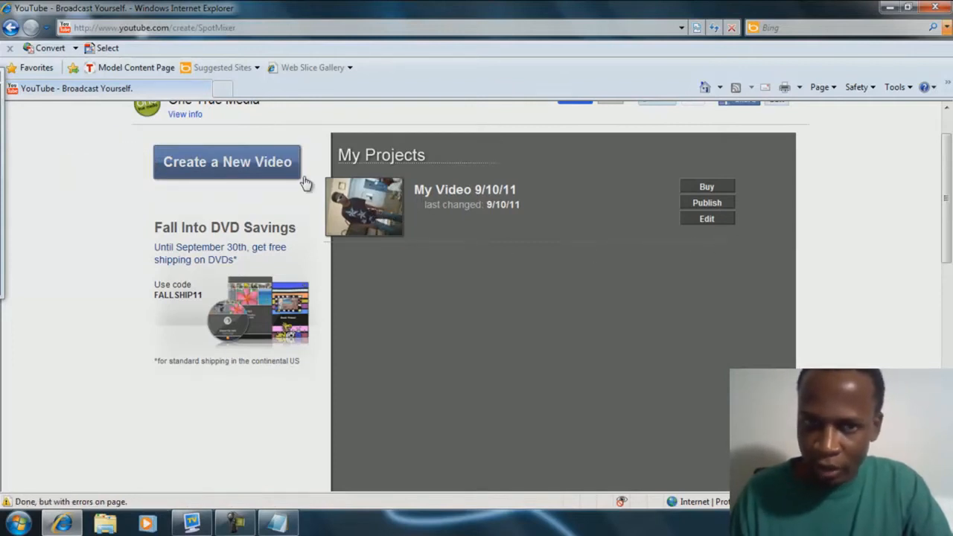
scroll(250, 212, up, 2)
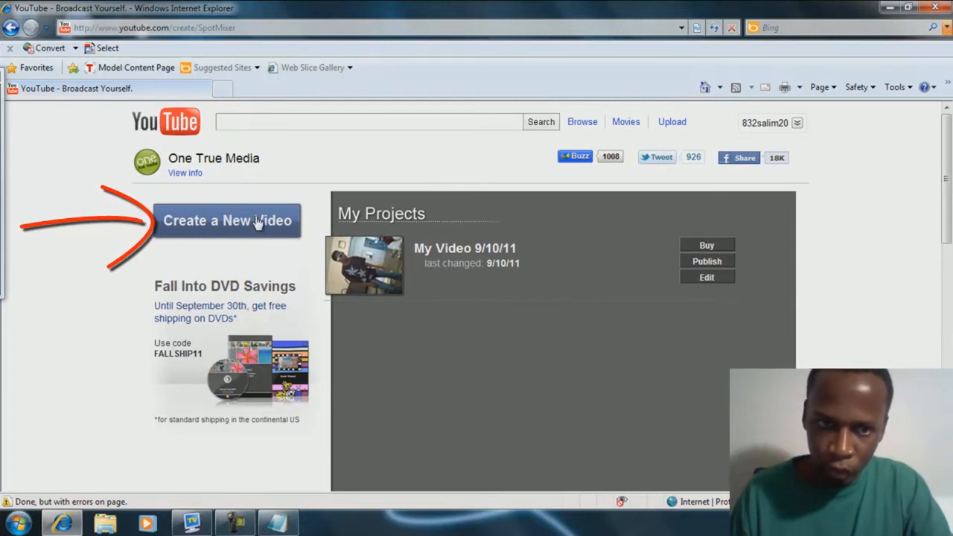
click(201, 230)
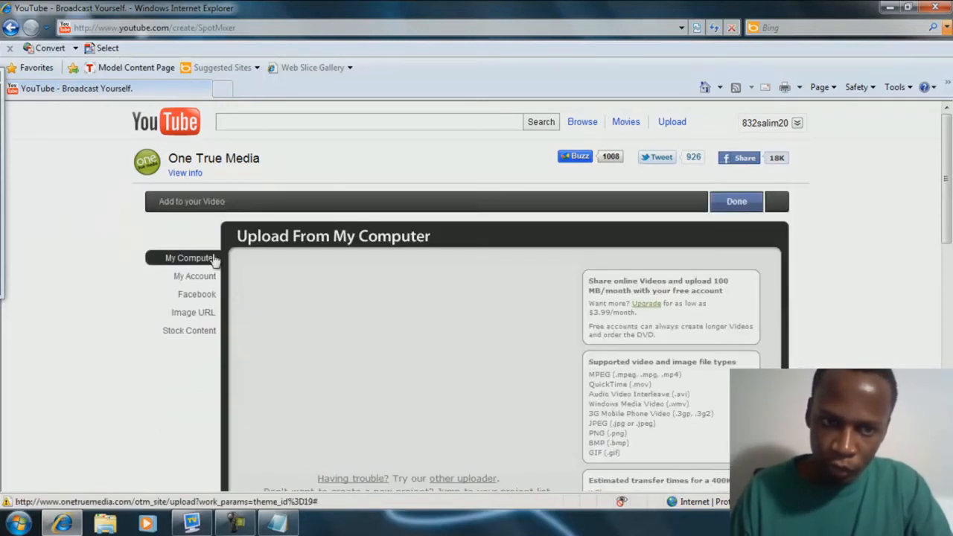
Start selecting files to upload from the computer and open the Sample Pictures folder in the Pictures library.
scroll(279, 256, down, 3)
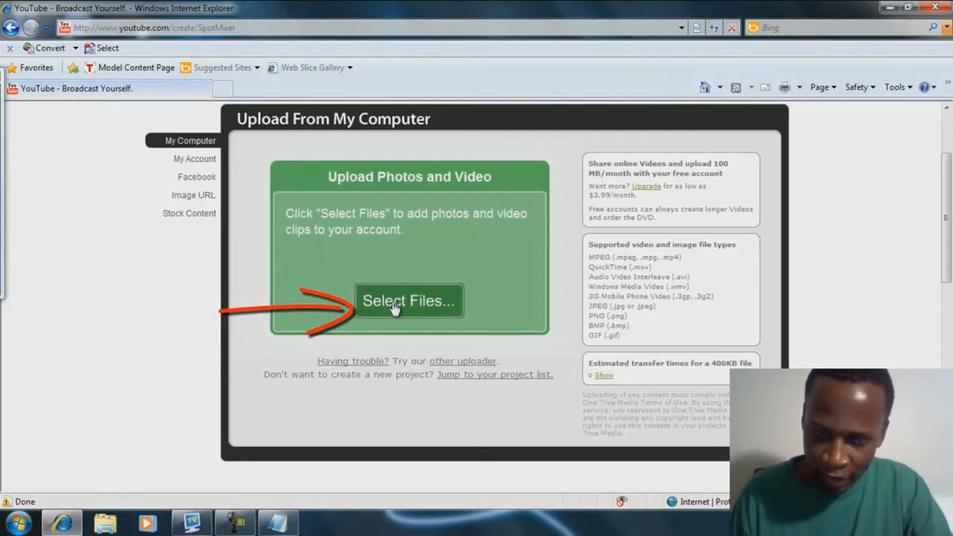
click(393, 301)
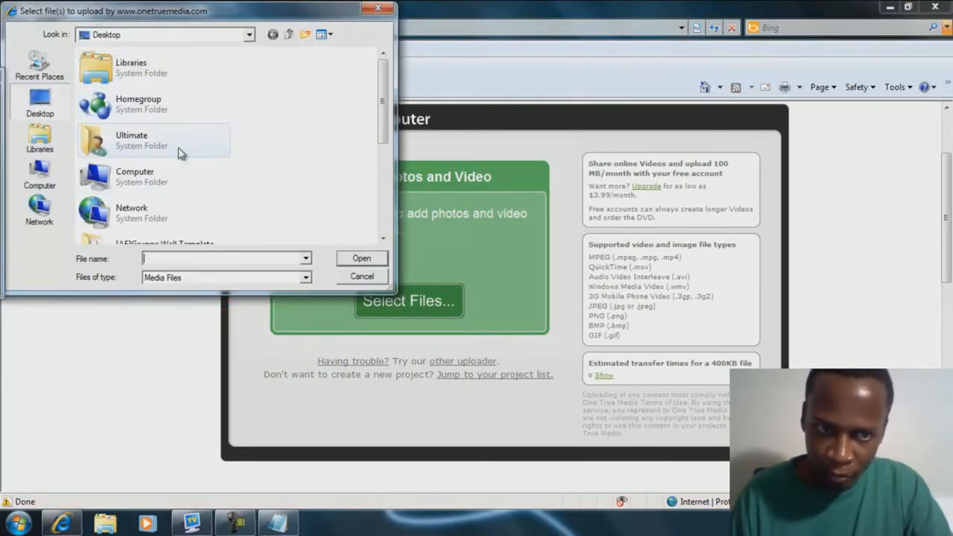
mouse_move(380, 88)
mouse_down()
mouse_move(381, 167)
mouse_move(381, 90)
mouse_up()
double_click(166, 74)
double_click(148, 109)
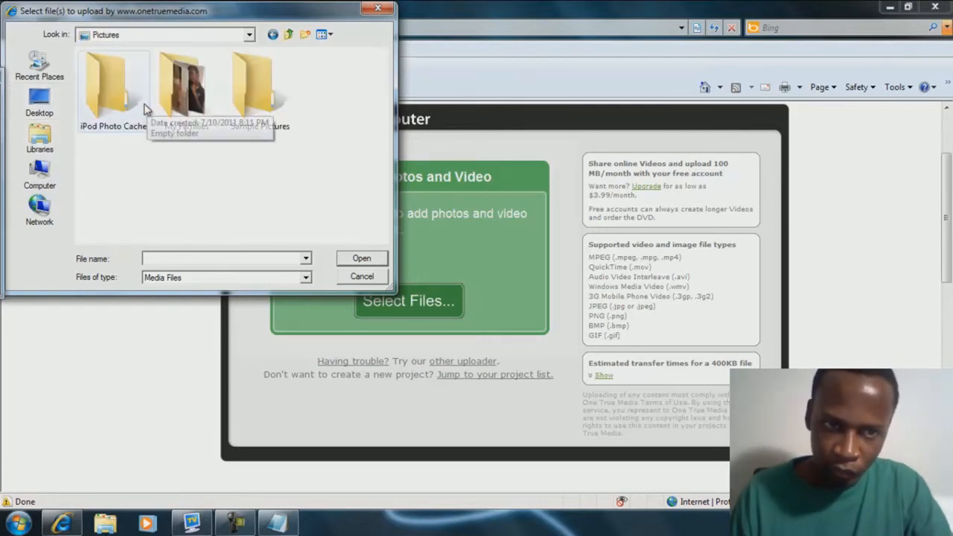
double_click(255, 95)
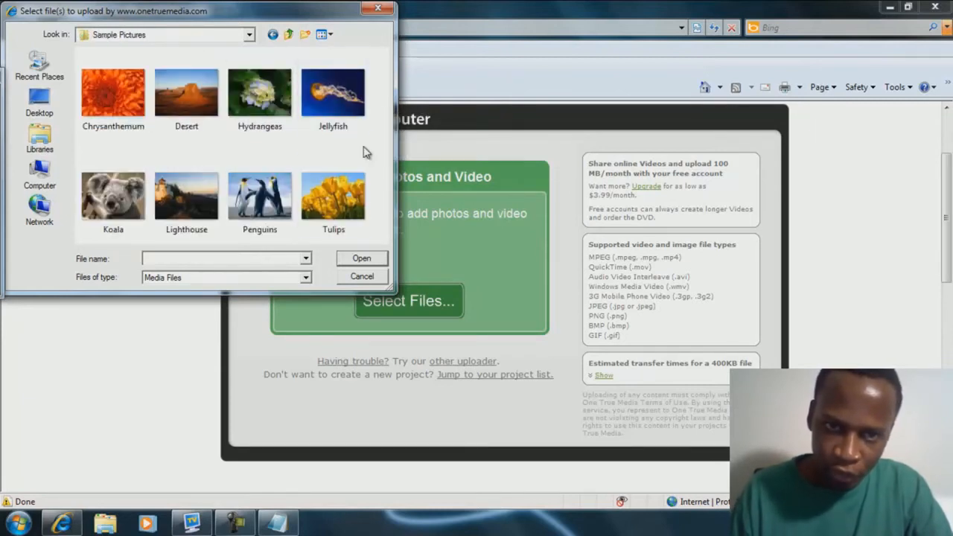
Try selecting all the sample pictures, and browse the Desktop, Libraries and Computer locations before returning to Sample Pictures.
drag(372, 242, 77, 72)
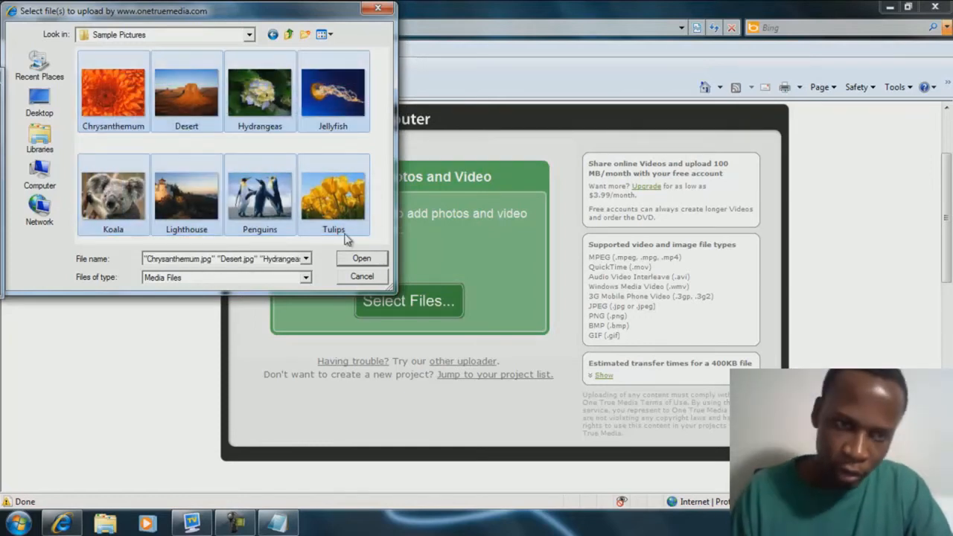
click(336, 150)
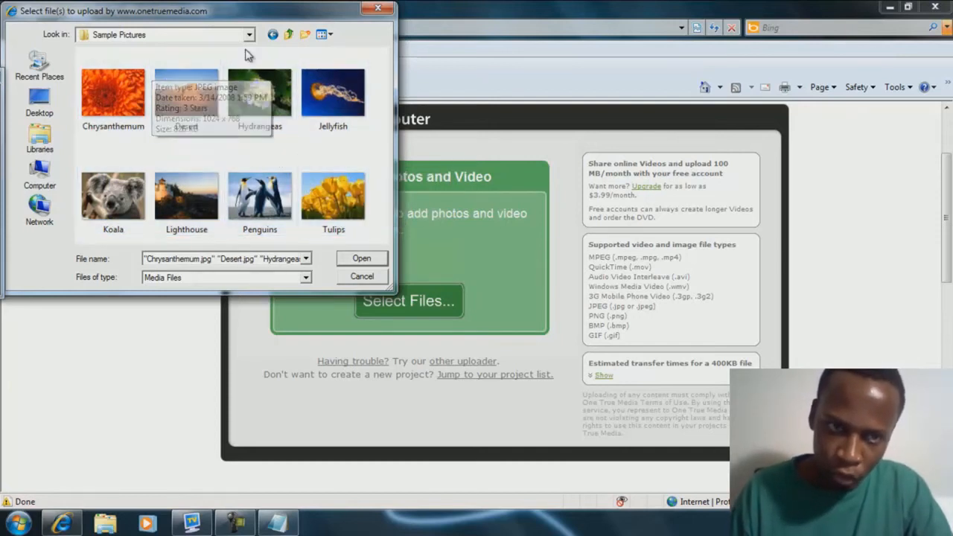
click(40, 104)
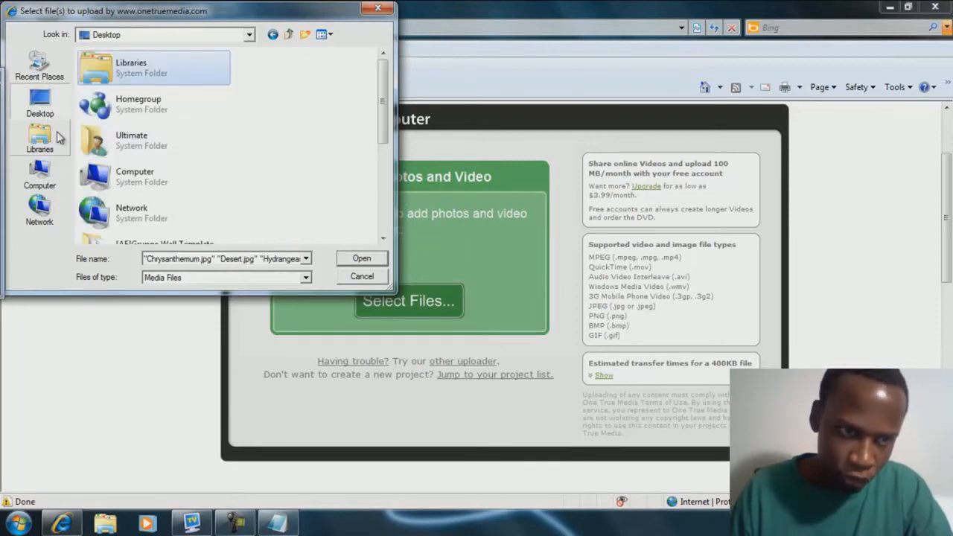
click(44, 138)
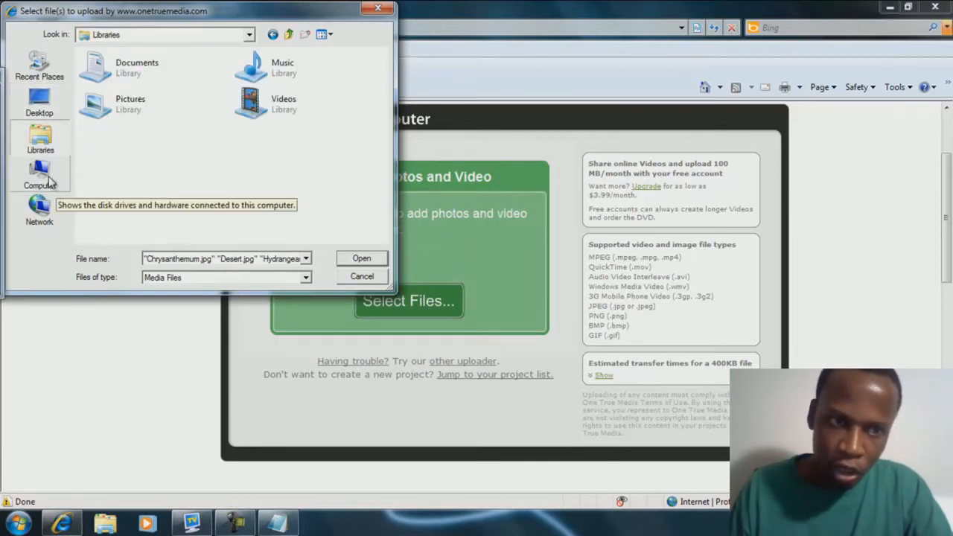
click(47, 183)
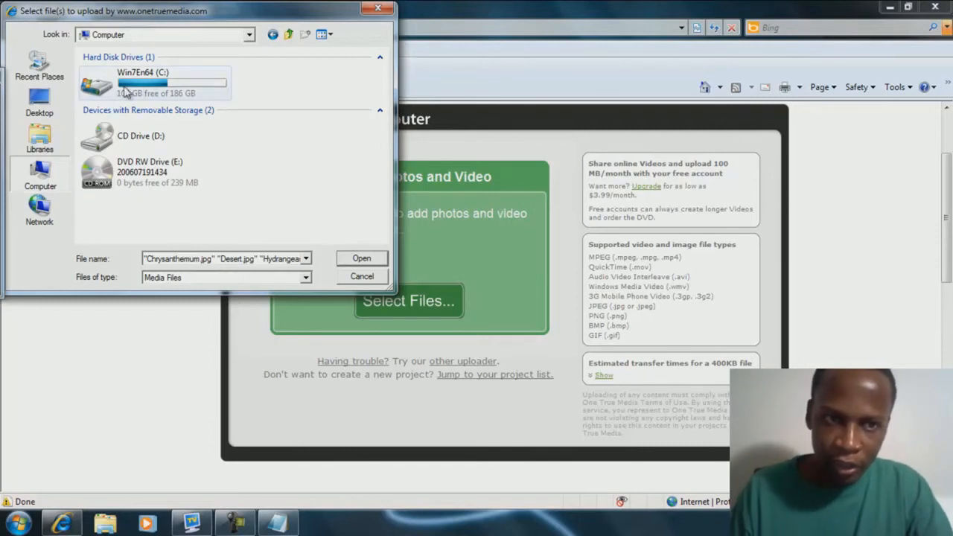
click(40, 140)
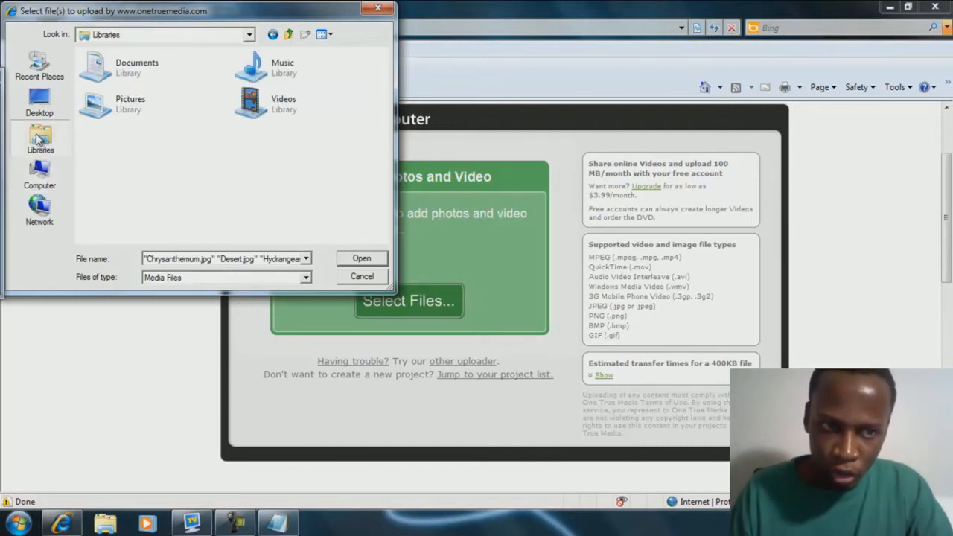
double_click(146, 115)
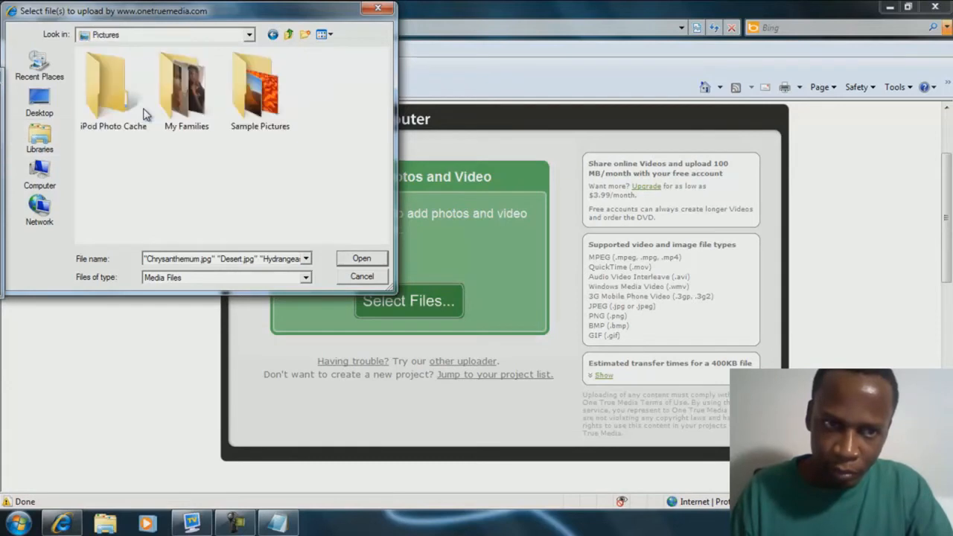
double_click(269, 91)
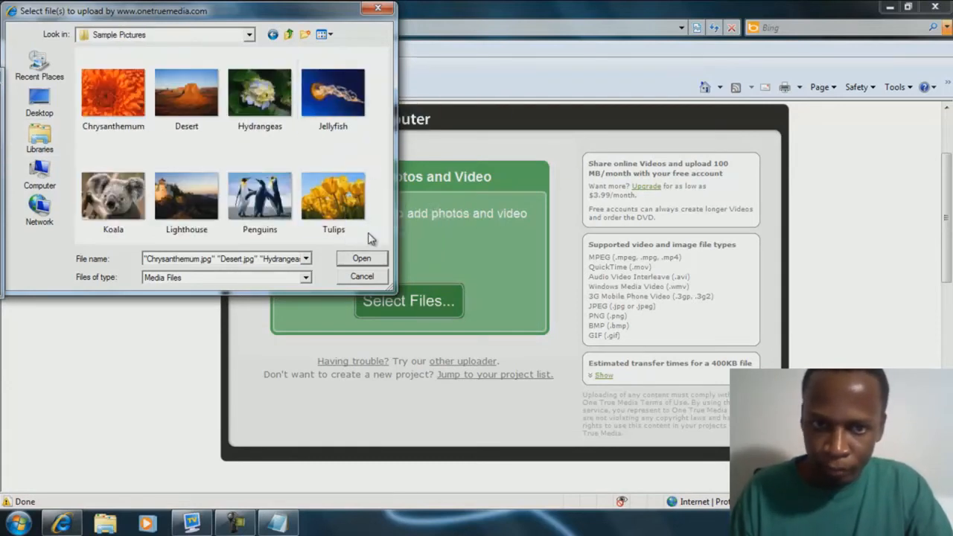
Choose only the Chrysanthemum picture from Sample Pictures and add it to the files to upload.
drag(361, 229, 83, 66)
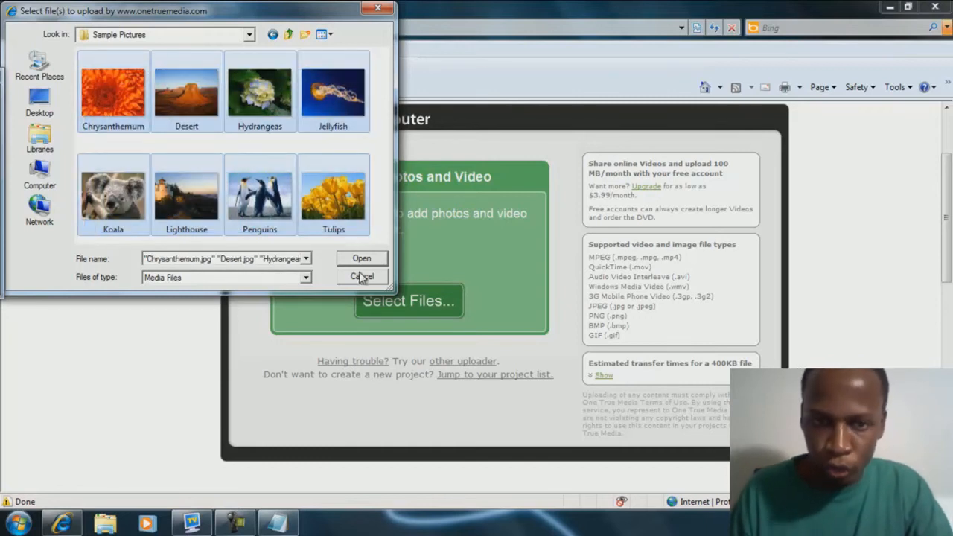
click(380, 215)
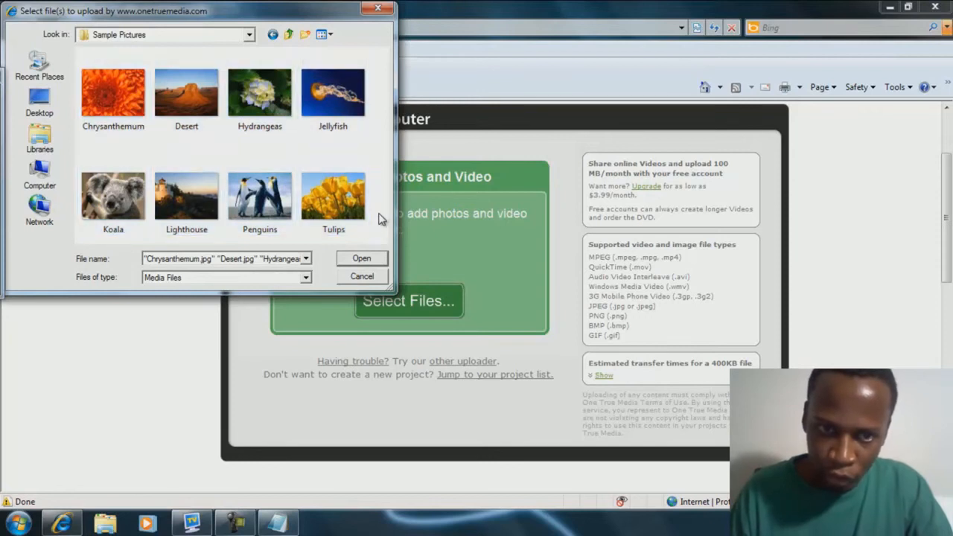
click(115, 90)
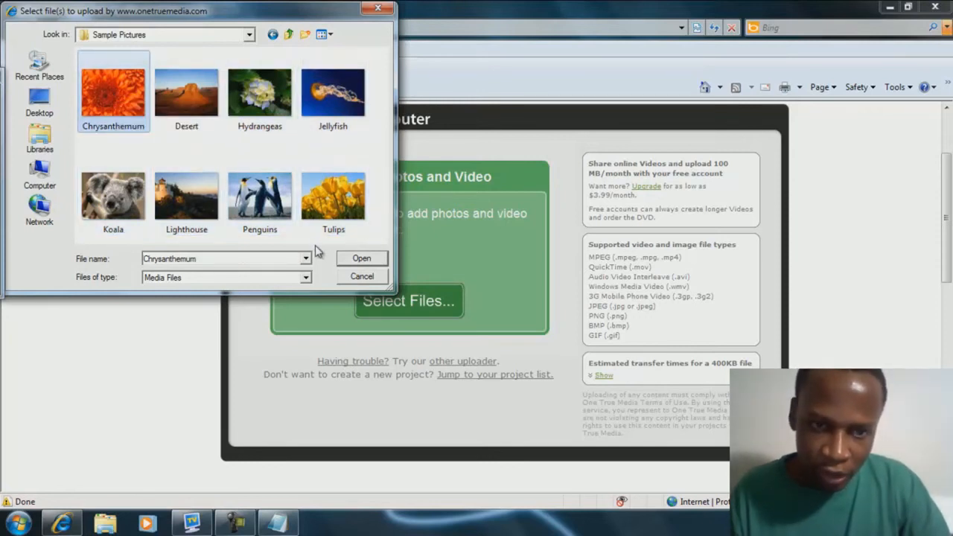
click(355, 261)
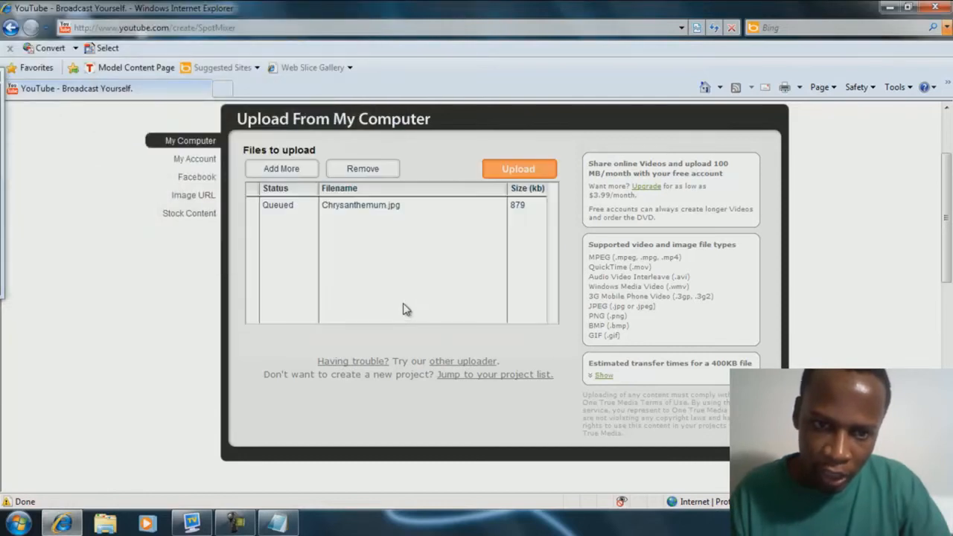
Add the Desert picture from the Sample Pictures folder in the Pictures library to the files to upload.
click(289, 171)
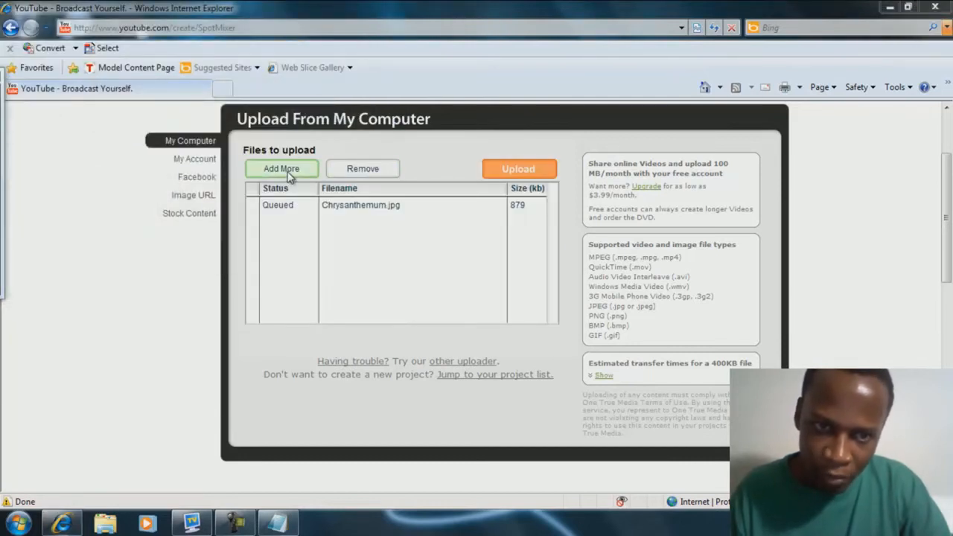
double_click(122, 64)
double_click(147, 106)
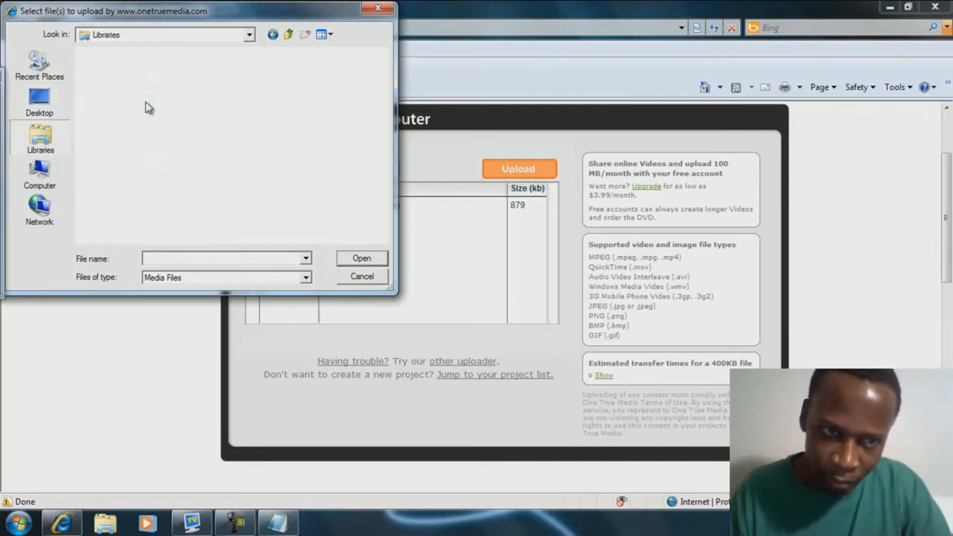
double_click(285, 111)
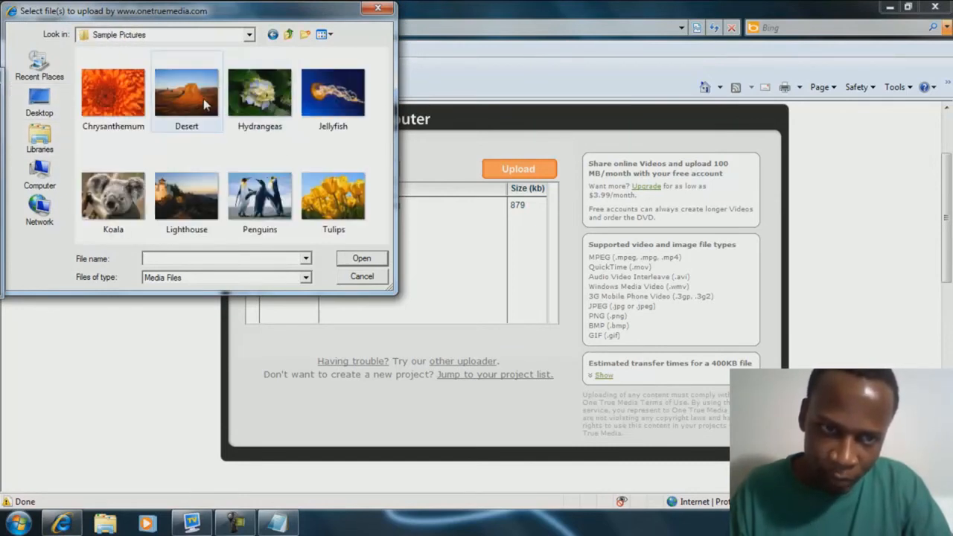
click(193, 92)
click(363, 259)
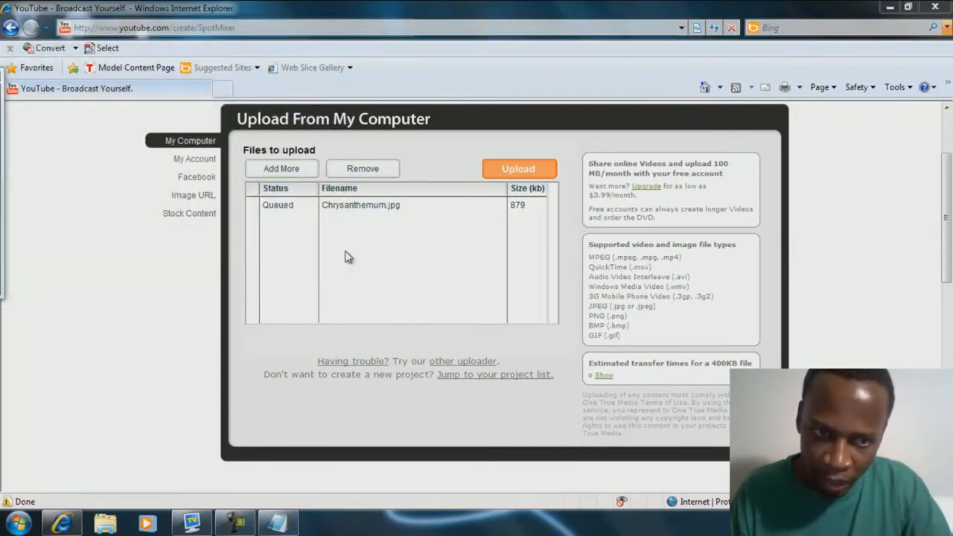
Select all the pictures from Chrysanthemum to Tulips in the Sample Pictures folder and add them to the files to upload.
click(297, 170)
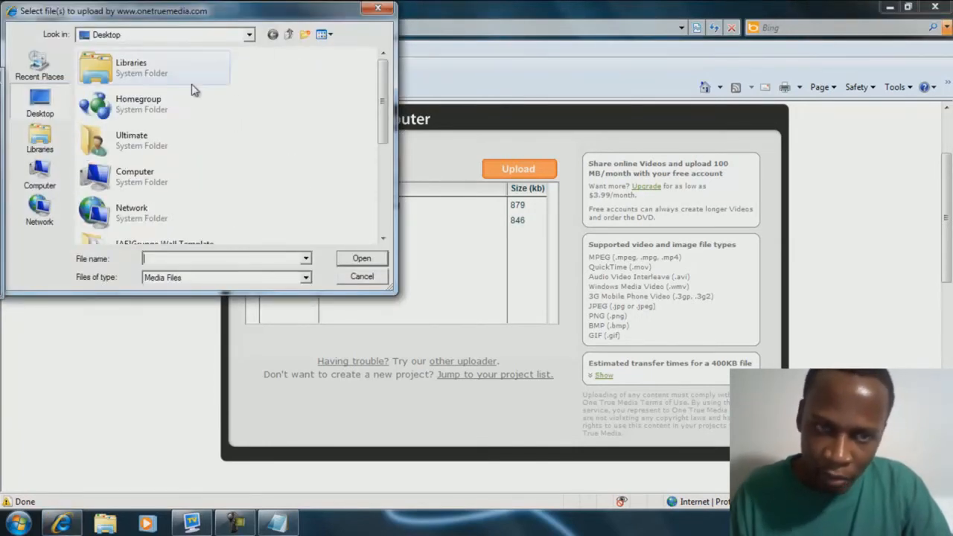
double_click(140, 74)
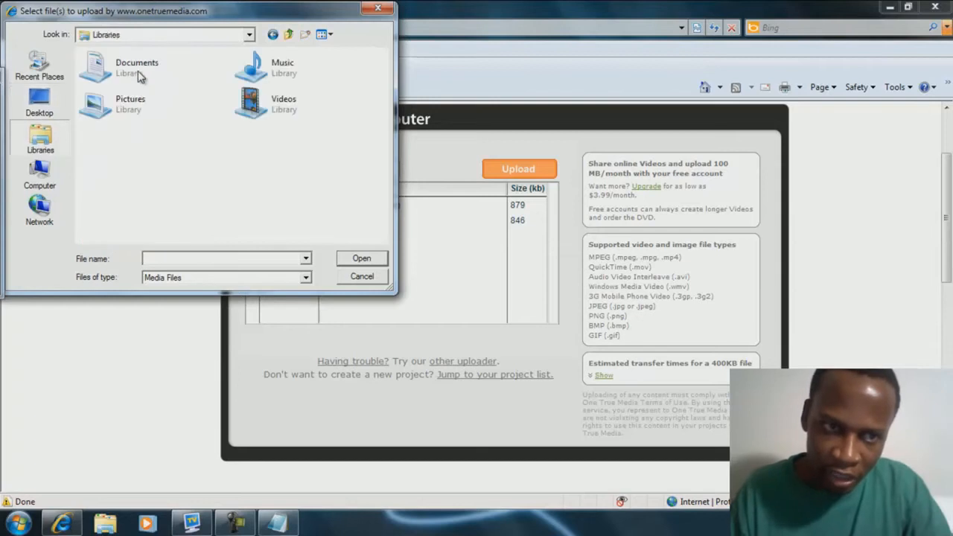
double_click(156, 110)
double_click(260, 112)
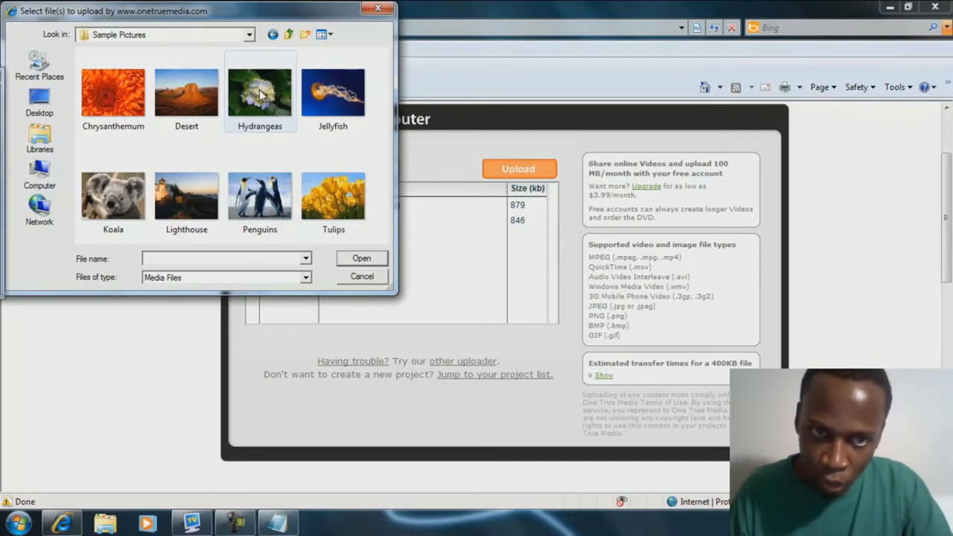
click(258, 88)
click(108, 97)
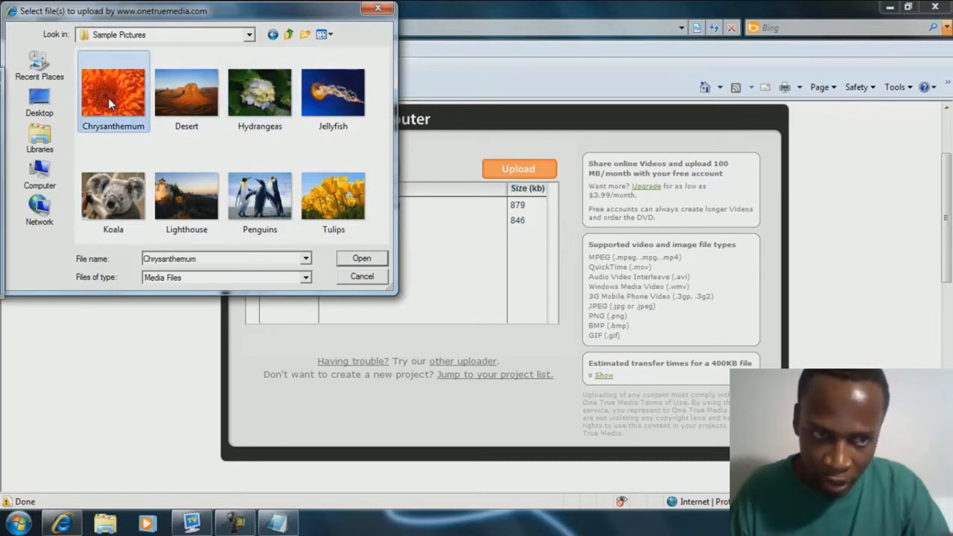
click(371, 231)
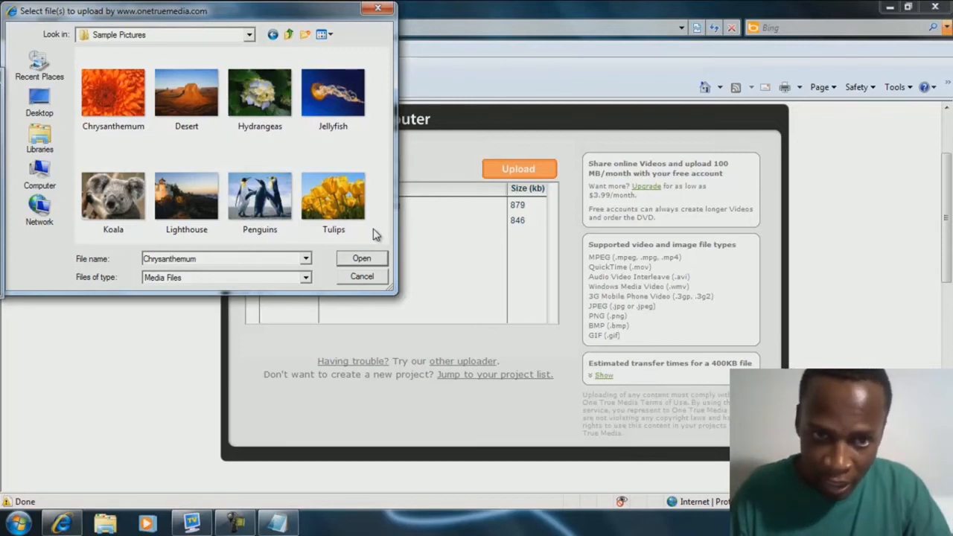
drag(370, 227, 77, 54)
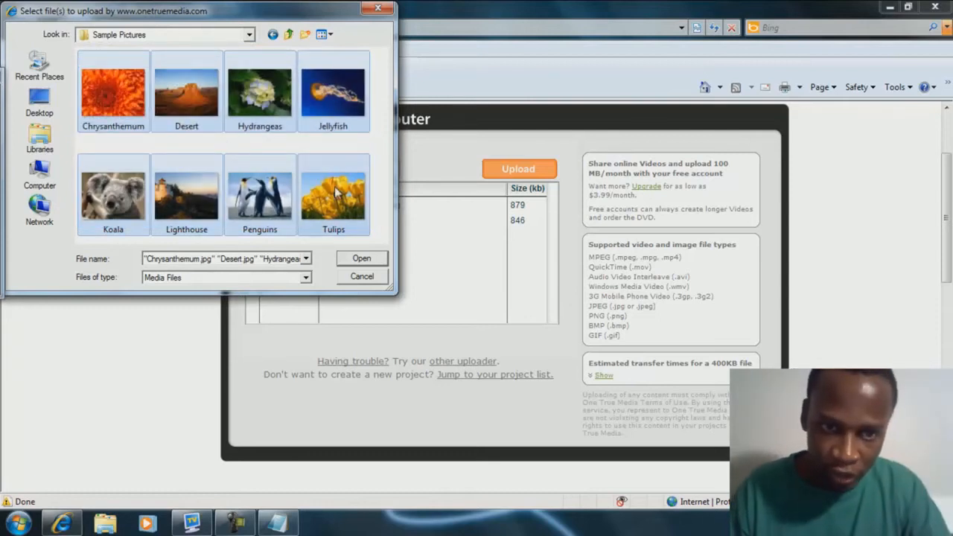
click(361, 259)
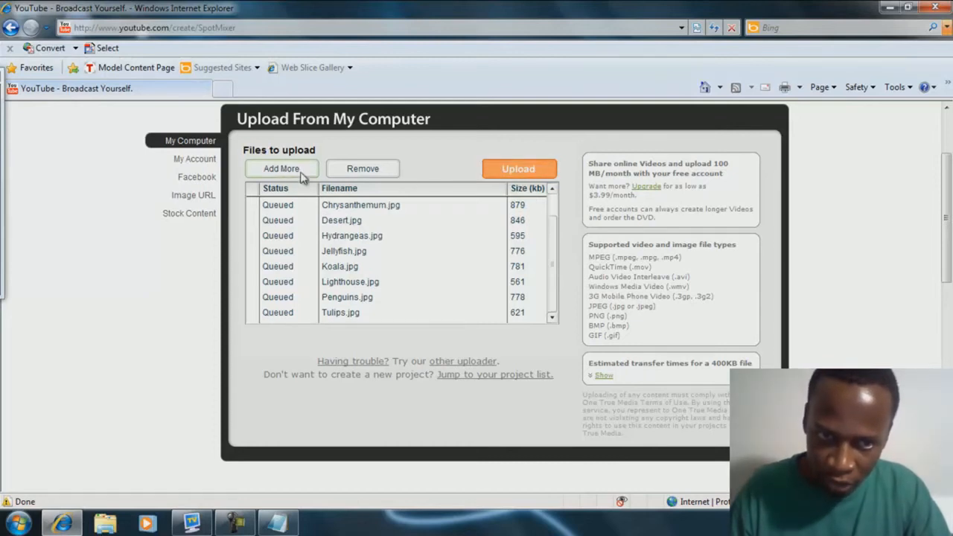
Remove the duplicate Chrysanthemum.jpg and Desert.jpg entries from the files to upload.
click(348, 209)
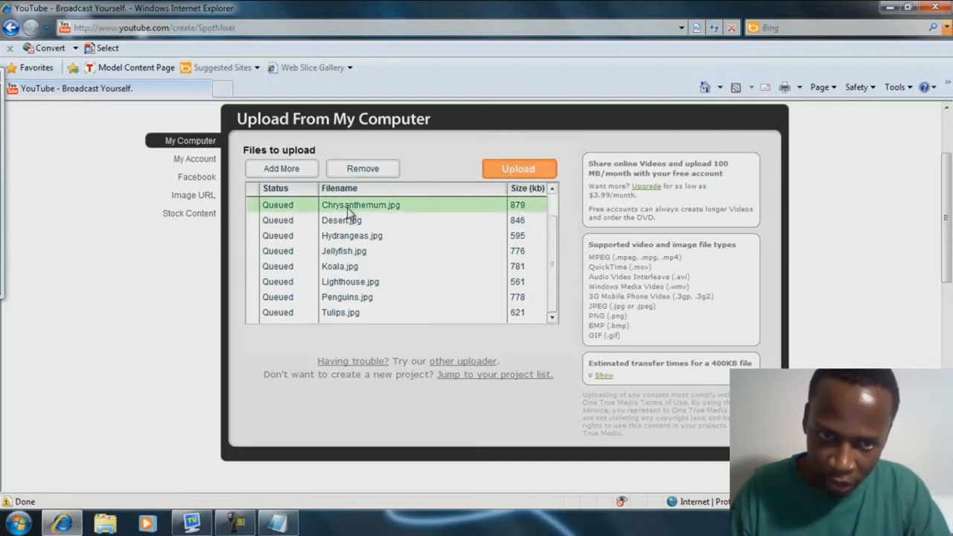
click(361, 170)
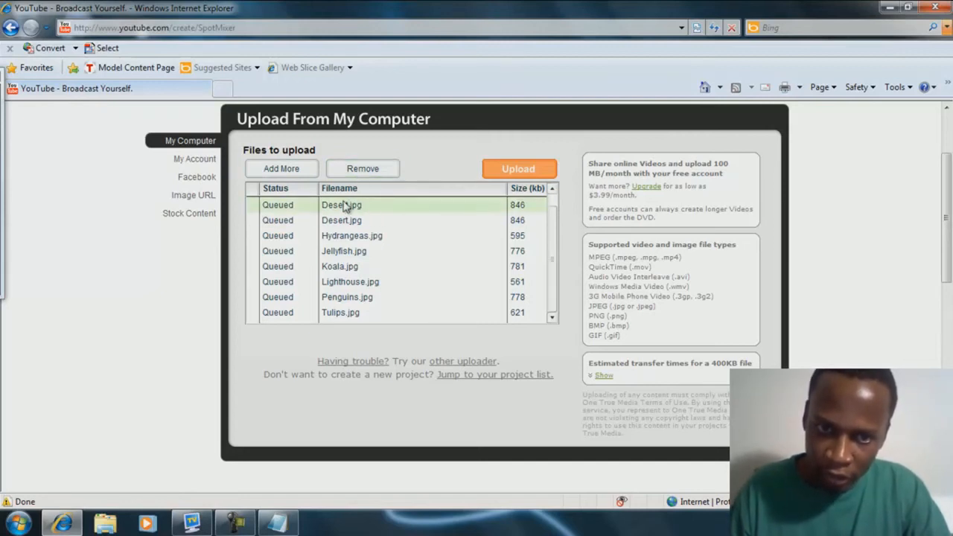
click(347, 210)
click(359, 173)
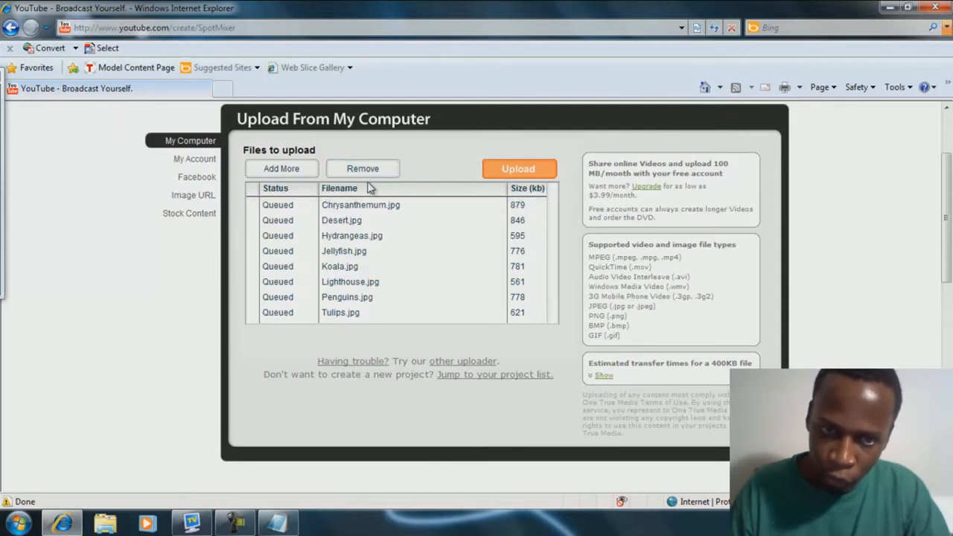
Upload the queued pictures and finish uploading without adding more files.
click(527, 173)
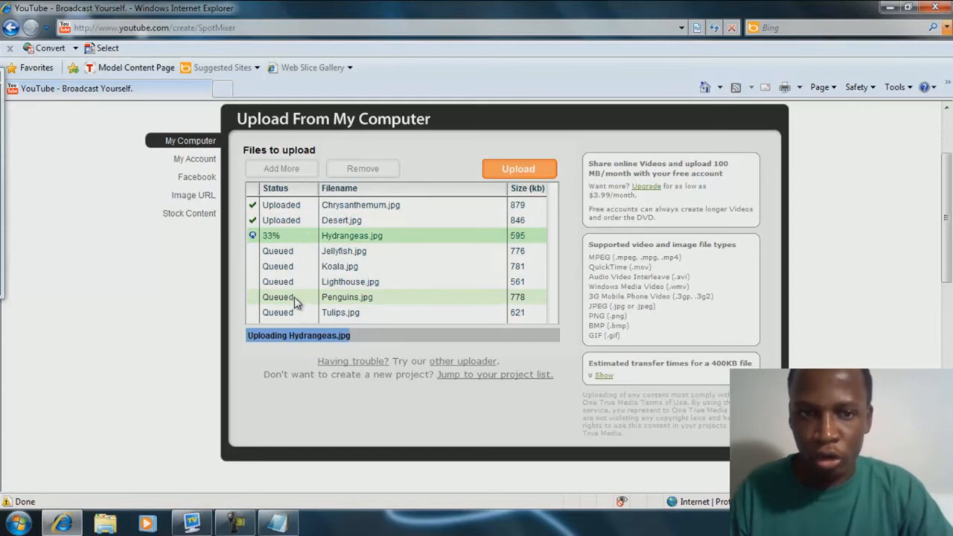
click(244, 526)
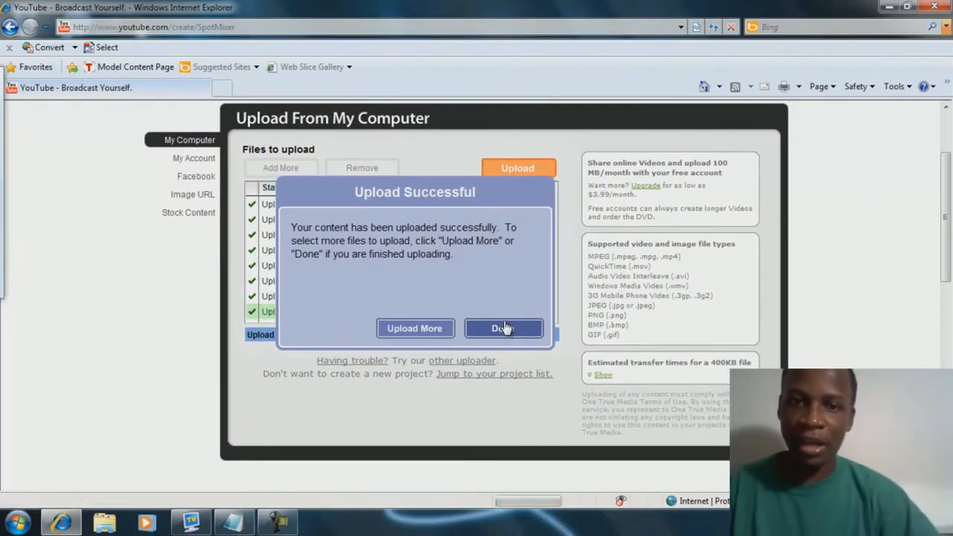
click(505, 330)
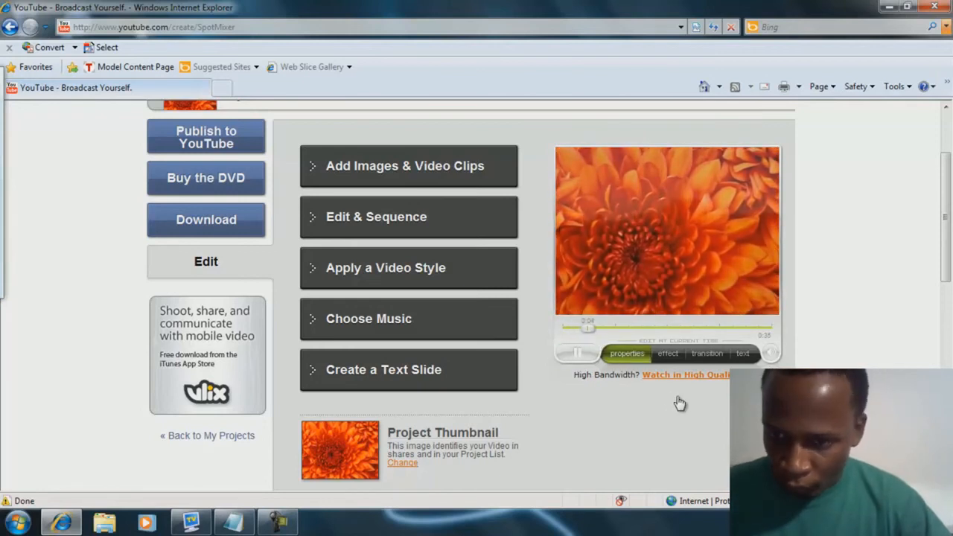
Pause the video preview and rewind it to the start.
click(577, 352)
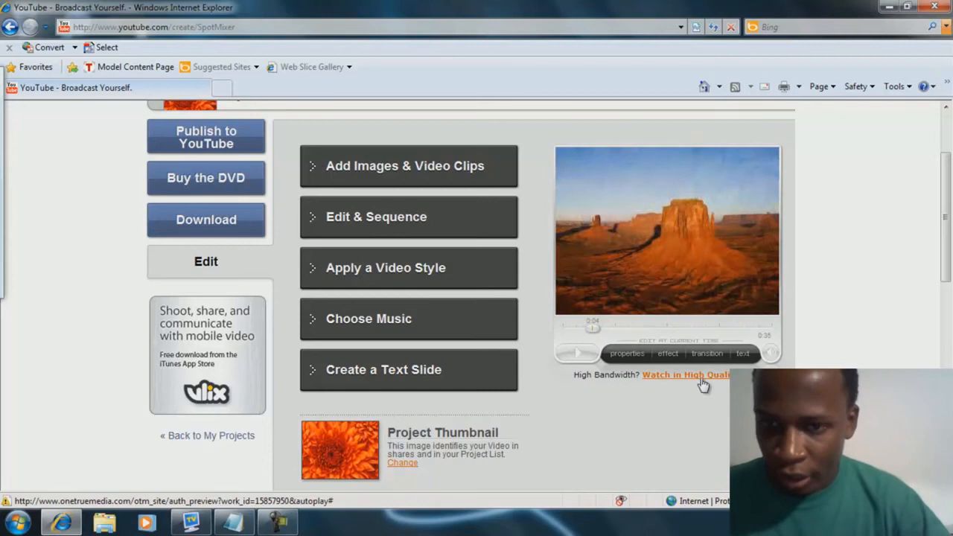
drag(599, 334, 553, 328)
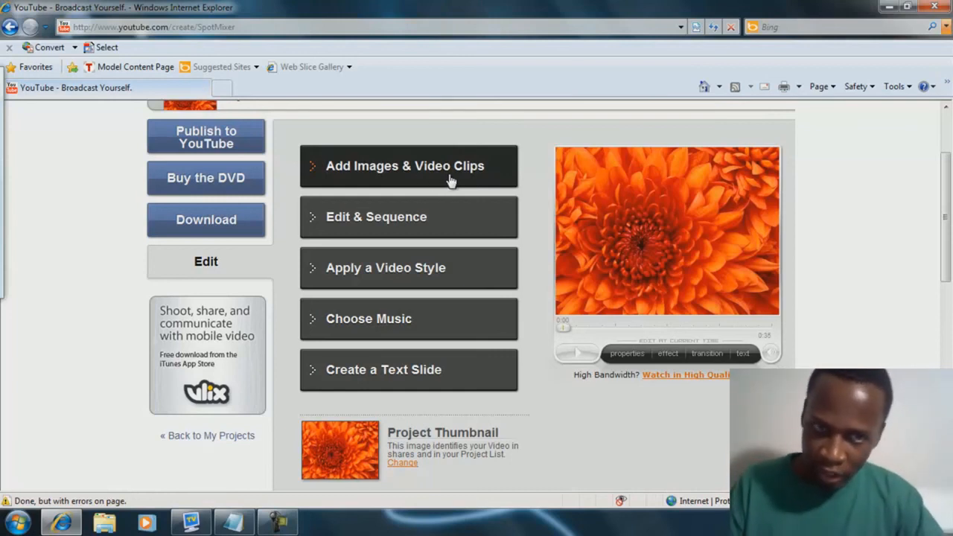
Play the video preview from the start and turn down the computer's sound volume during playback.
scroll(450, 181, up, 1)
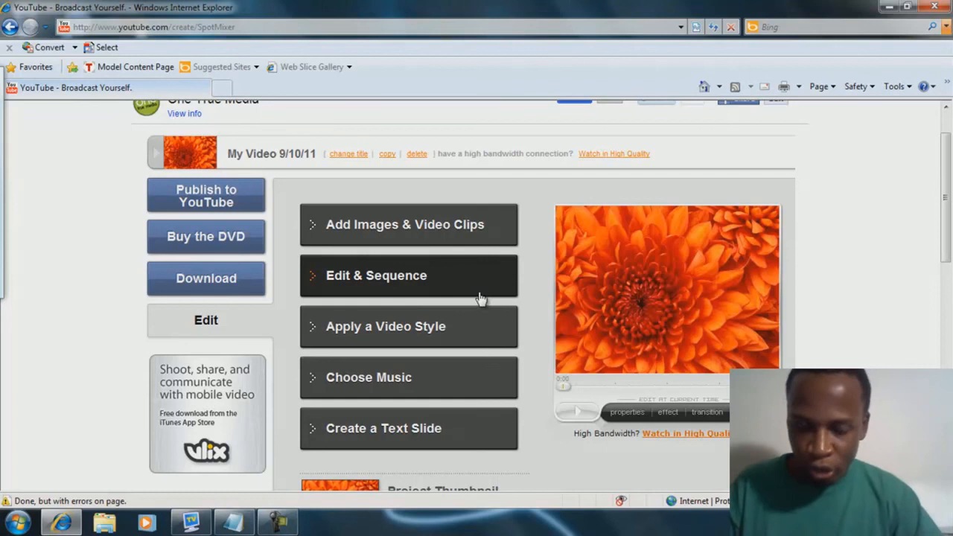
click(583, 415)
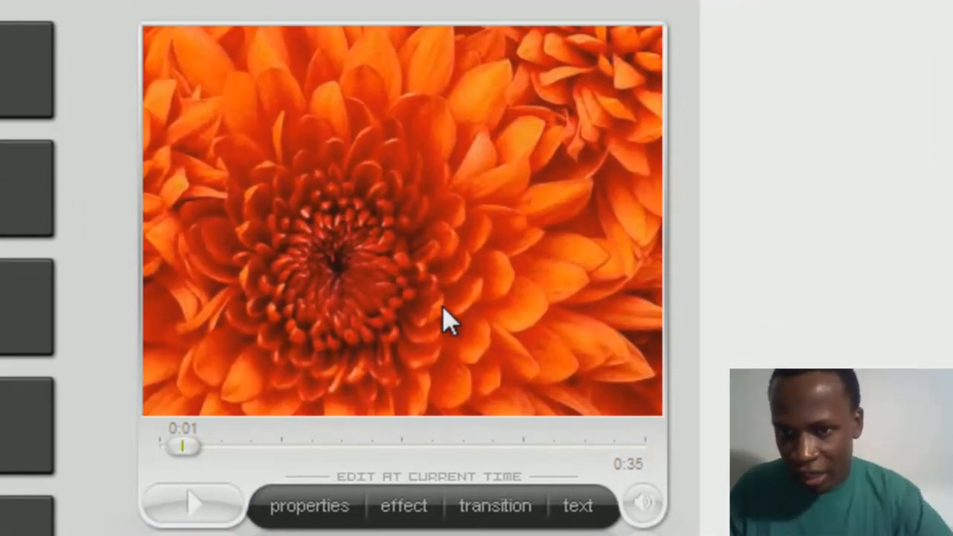
click(195, 506)
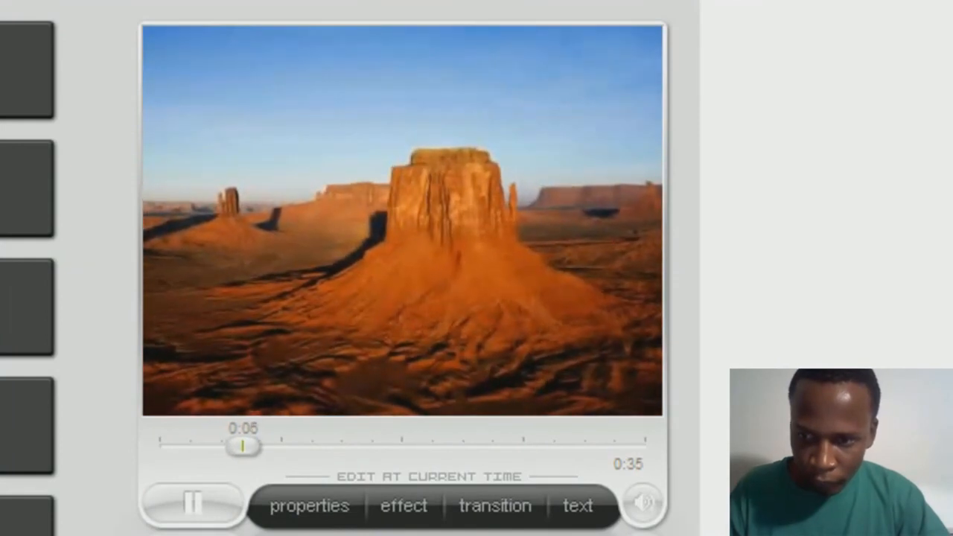
click(939, 530)
drag(899, 350, 898, 424)
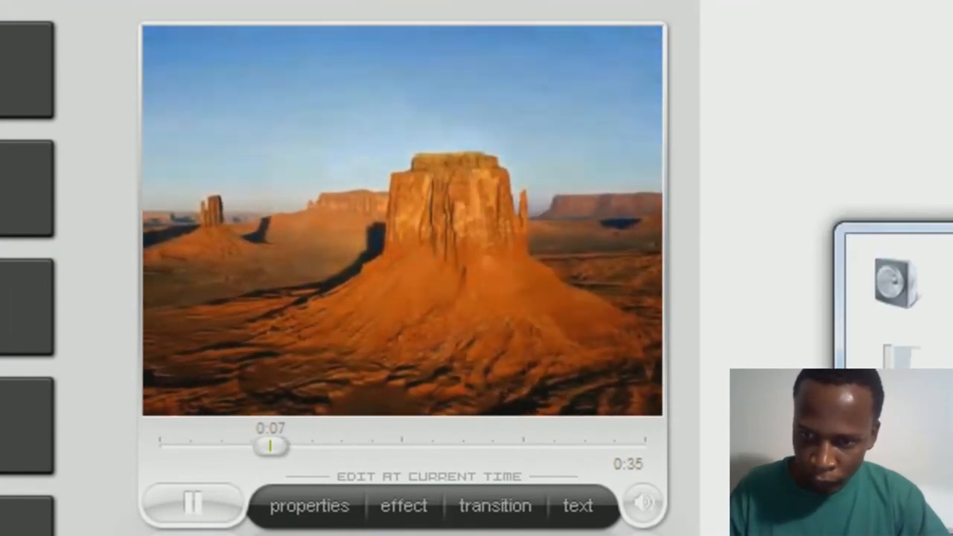